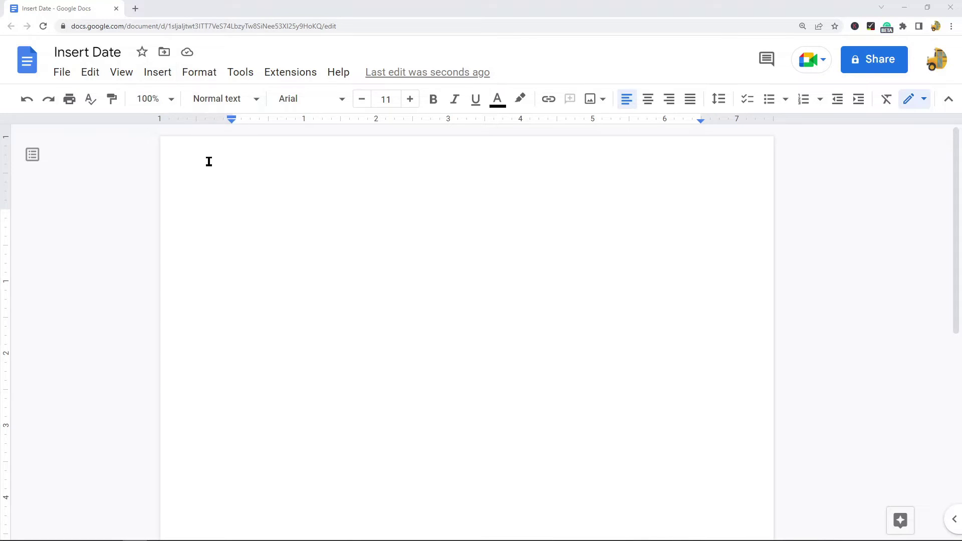
Insert a date chip for November 12, 2022 at the top of the page from the Insert menu
click(264, 214)
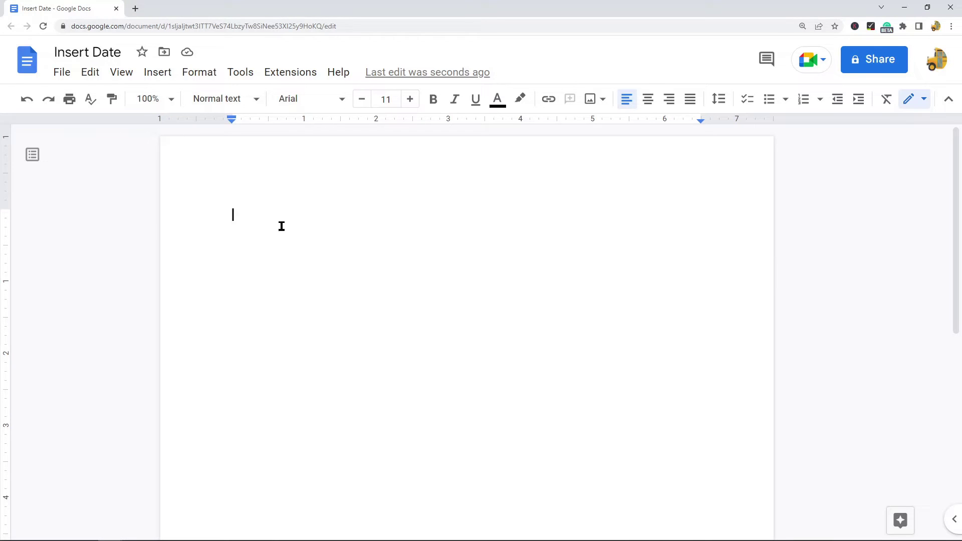
click(159, 74)
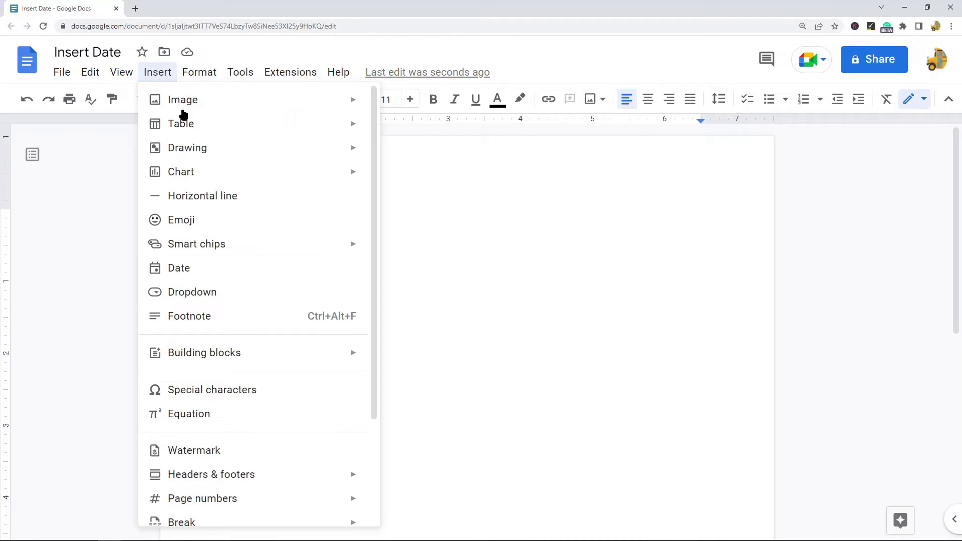
click(184, 271)
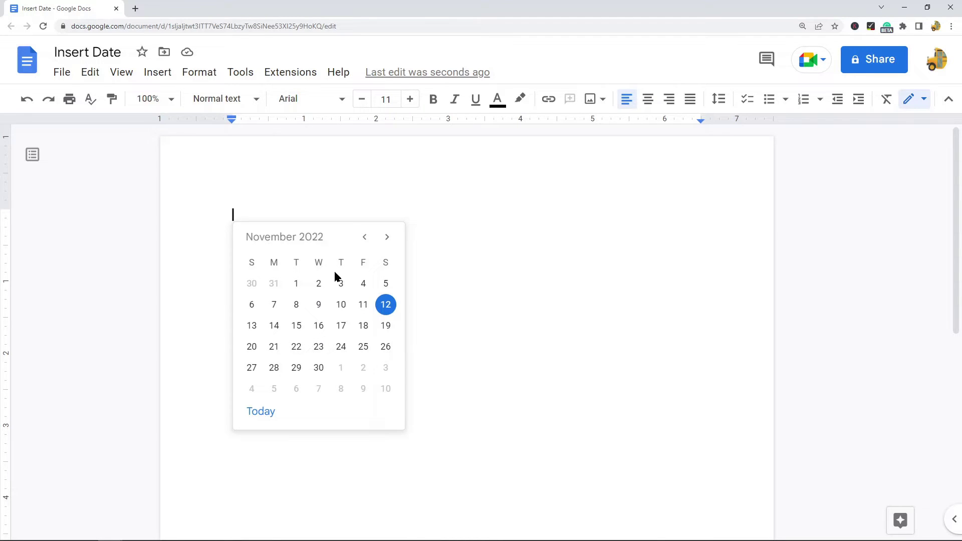
click(261, 417)
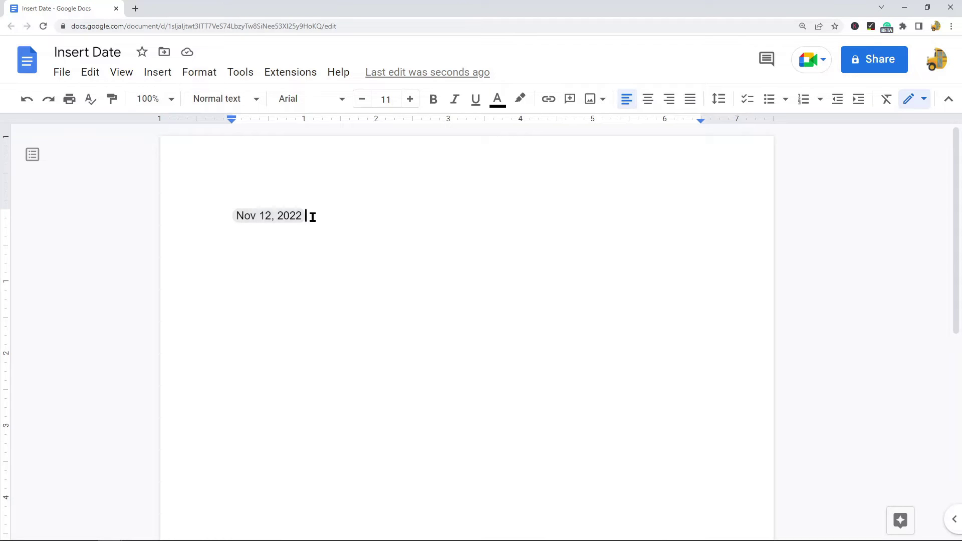
Delete the Nov 12, 2022 date chip, leaving the Insert menu unused
key(BackSpace)
key(BackSpace)
click(157, 76)
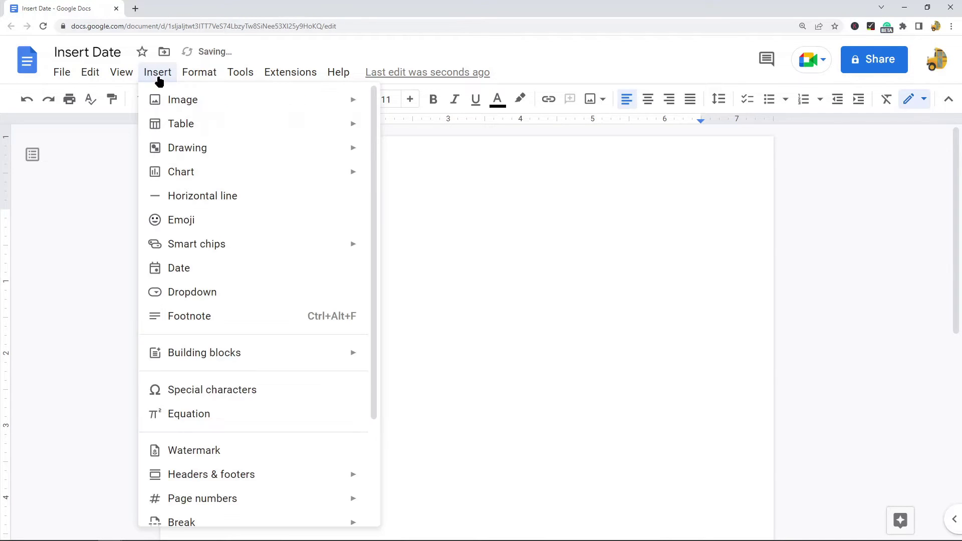
click(563, 253)
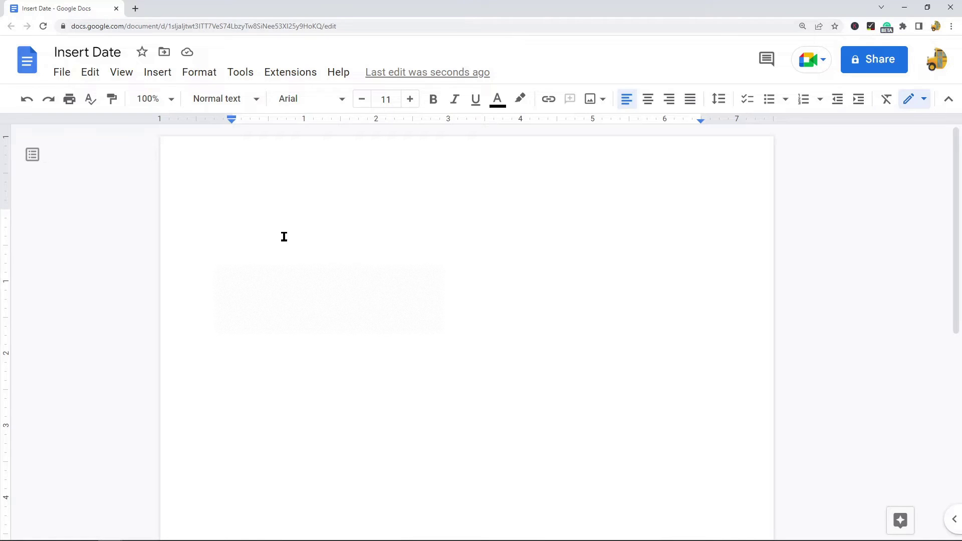
text(@date)
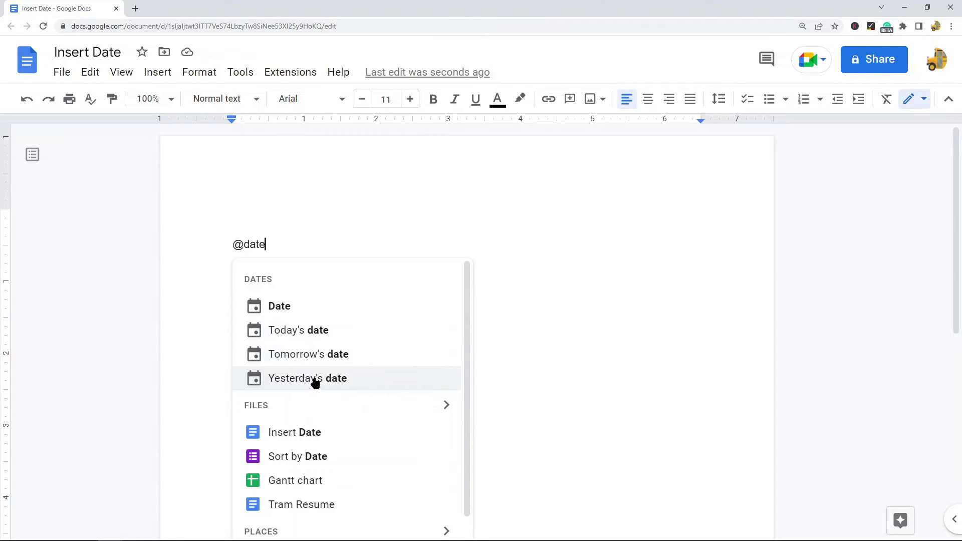
key(Up)
key(Up)
scroll(457, 339, down, 1)
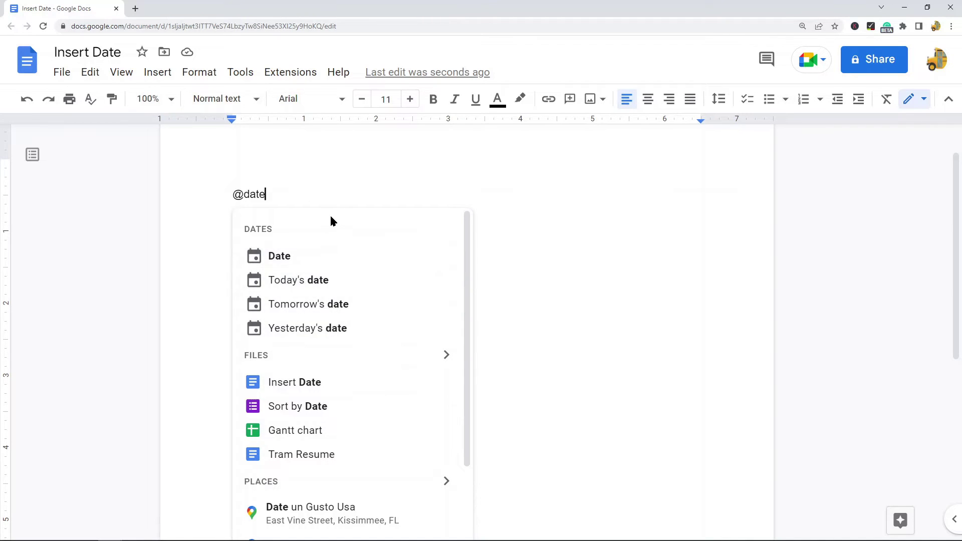
click(324, 191)
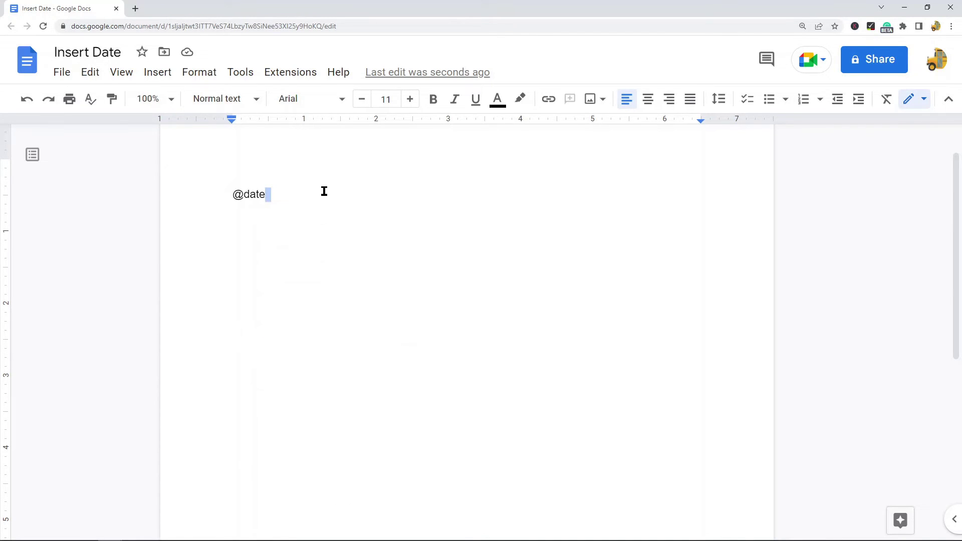
key(Return)
text(@today)
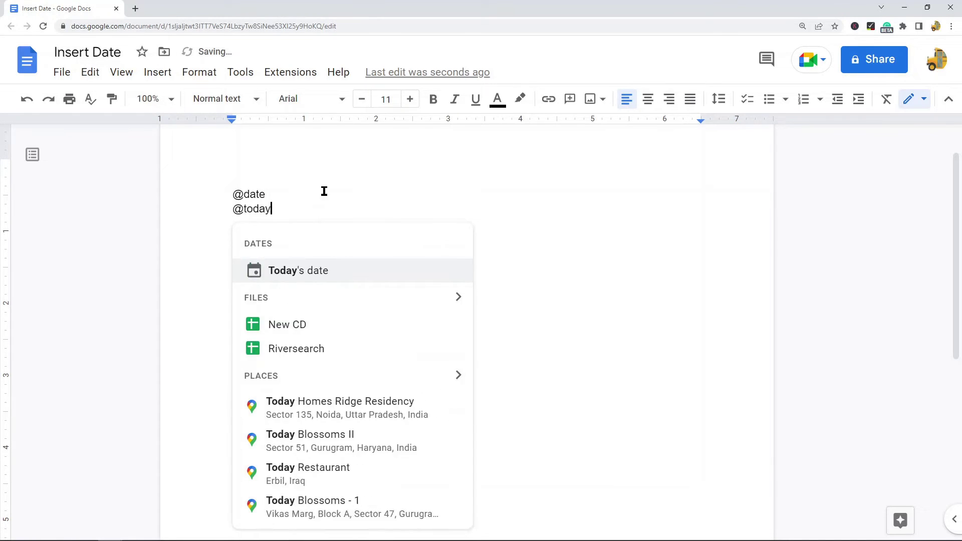
key(Return)
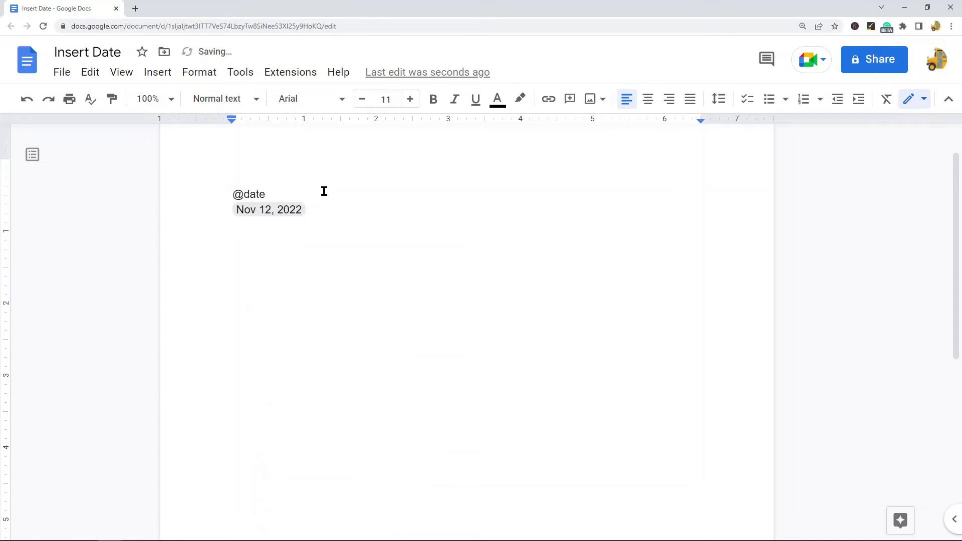
key(BackSpace)
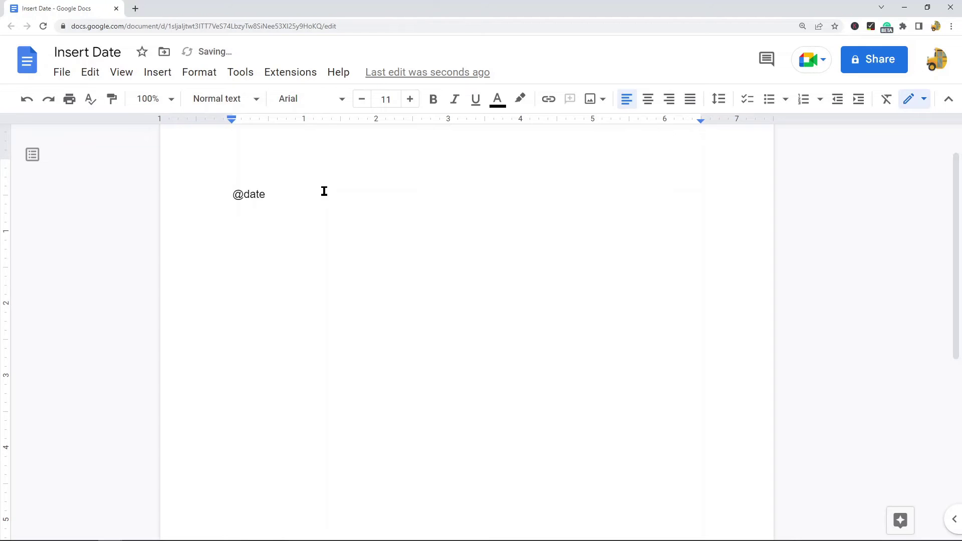
text(@today)
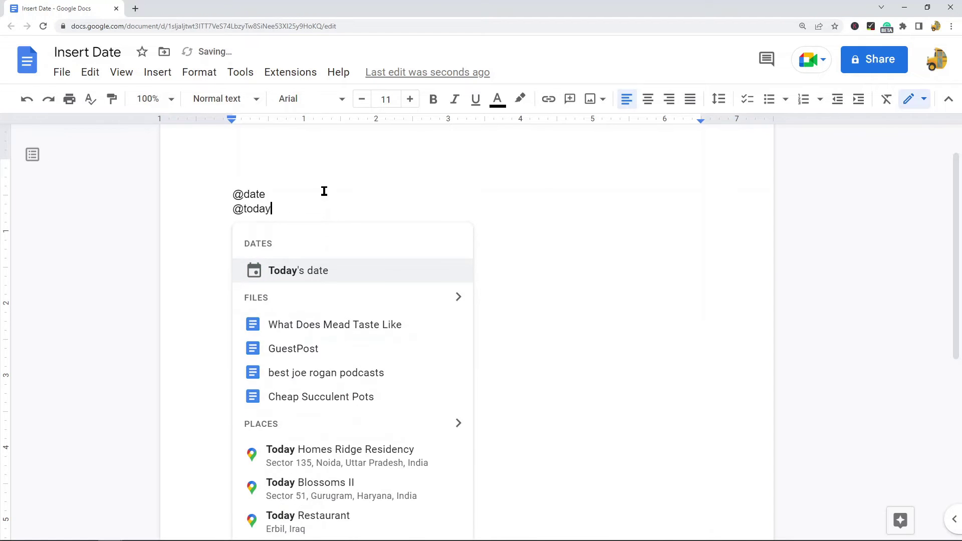
key(Escape)
key(ctrl+a)
key(ctrl+c)
click(305, 218)
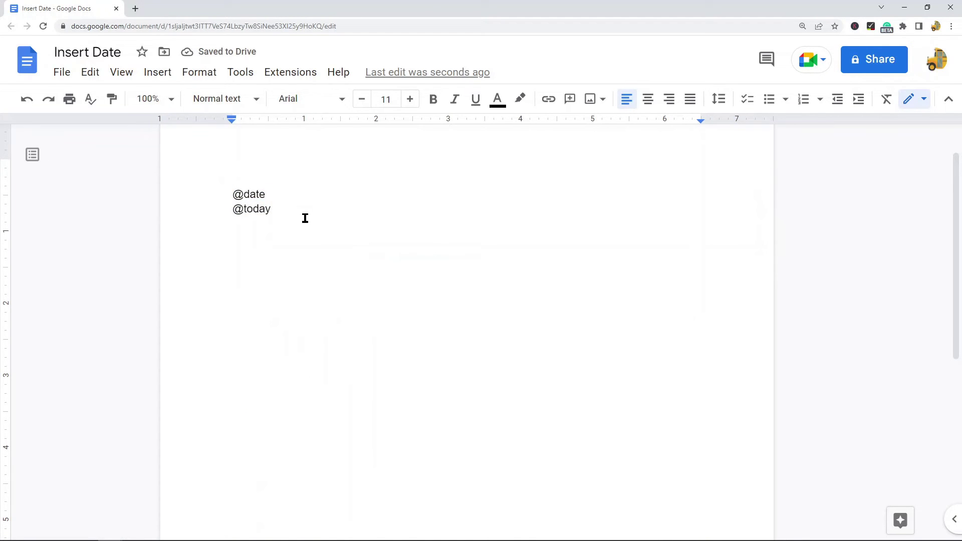
key(Return)
key(Return)
key(ctrl+v)
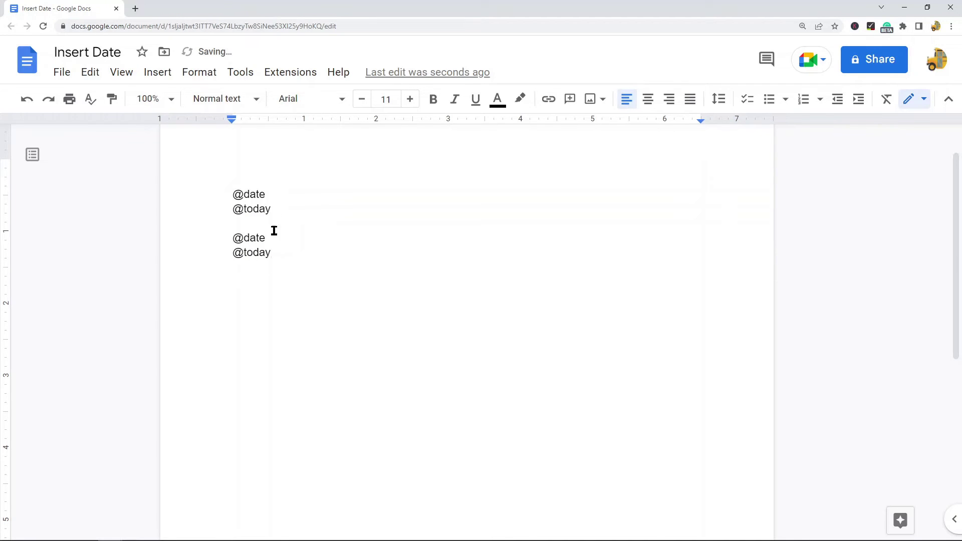
click(249, 228)
key(BackSpace)
drag(279, 224, 245, 220)
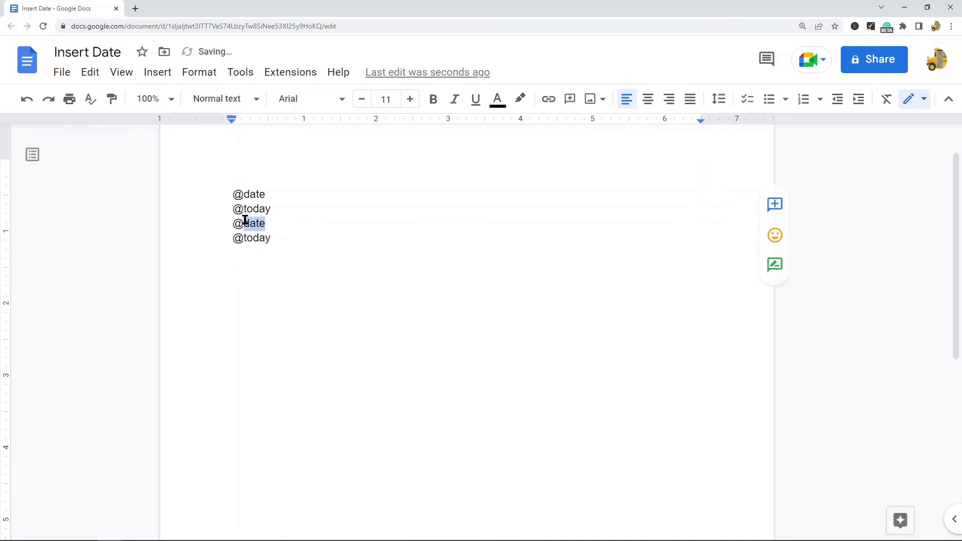
text(tomorro)
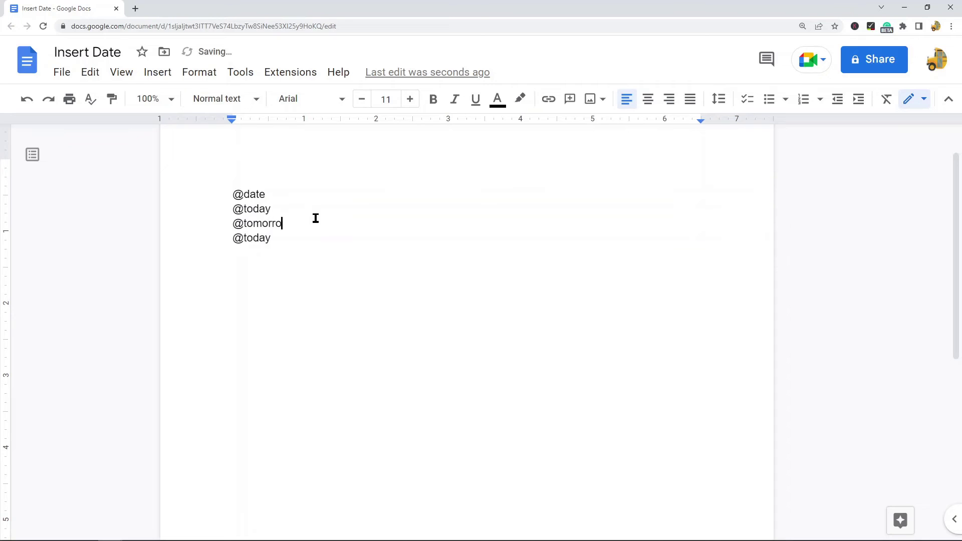
text(w)
drag(281, 238, 245, 237)
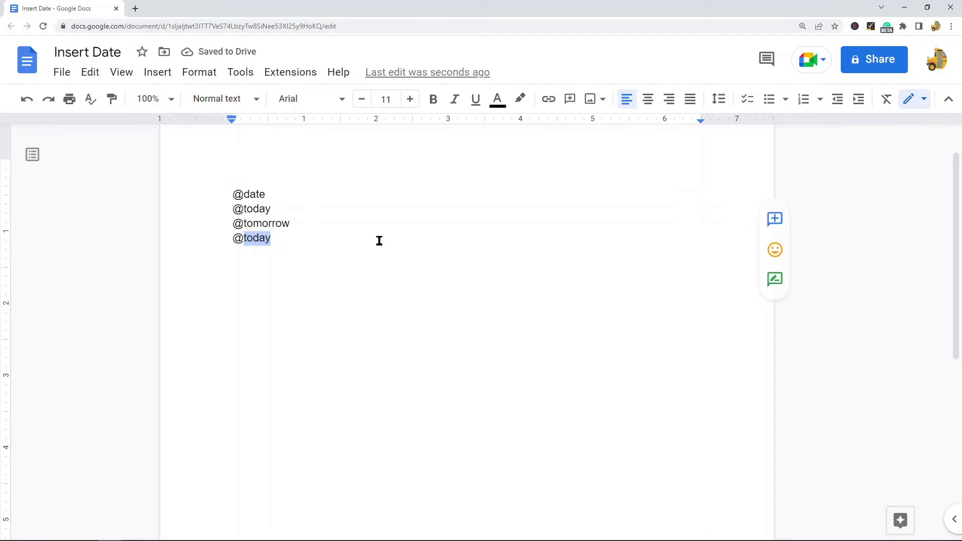
text(yesterday)
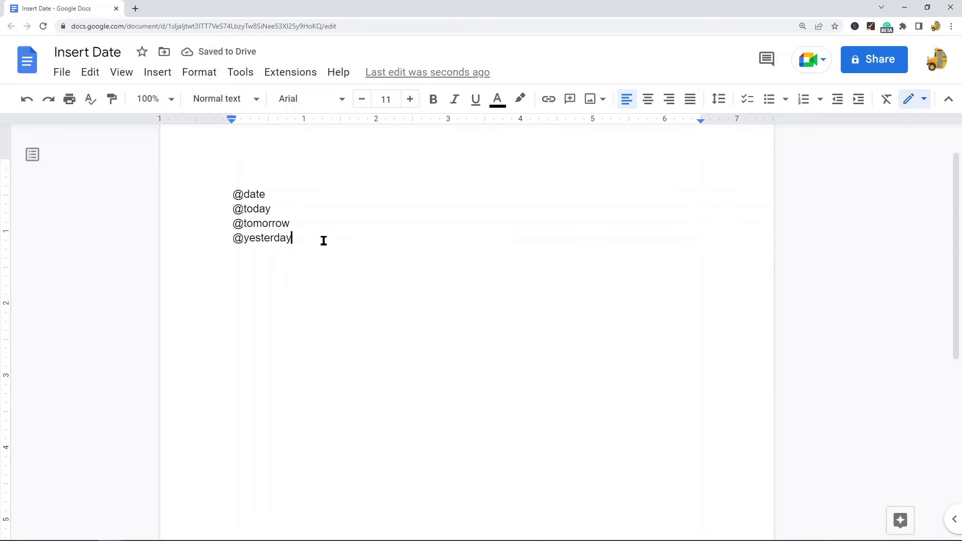
drag(323, 241, 224, 191)
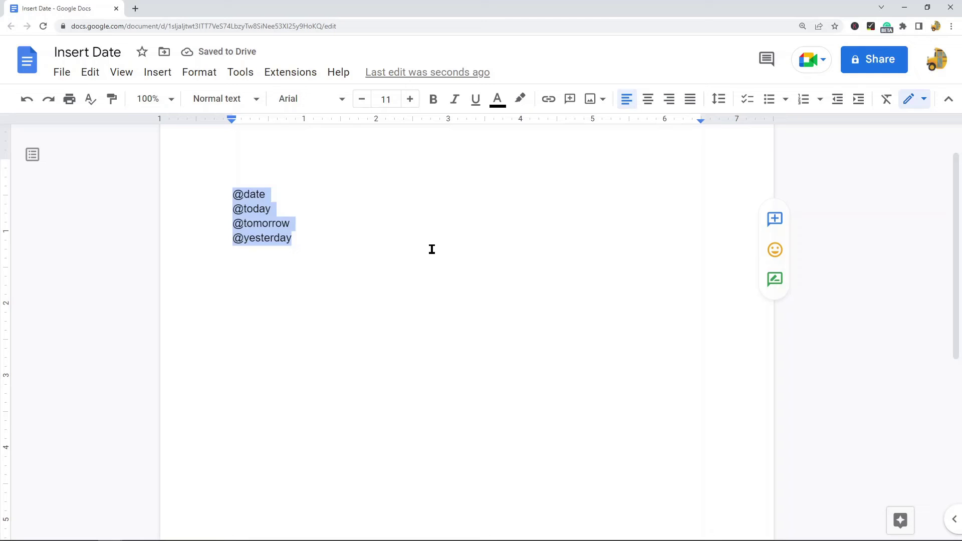
click(276, 190)
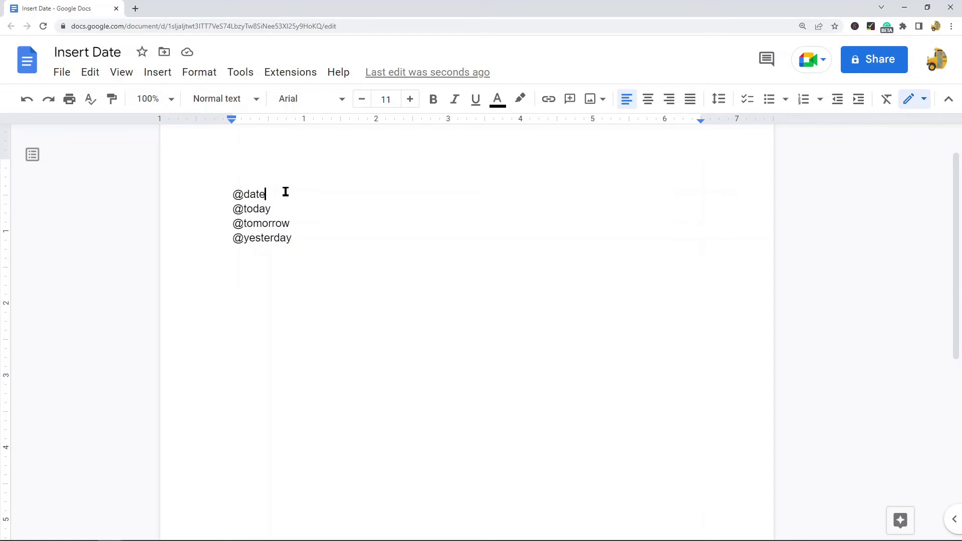
drag(285, 192, 232, 191)
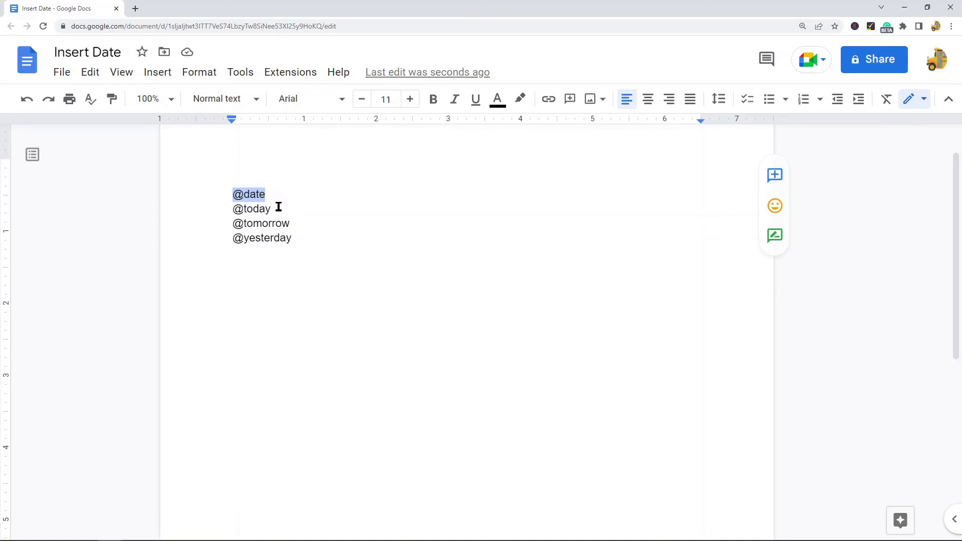
drag(284, 208, 212, 208)
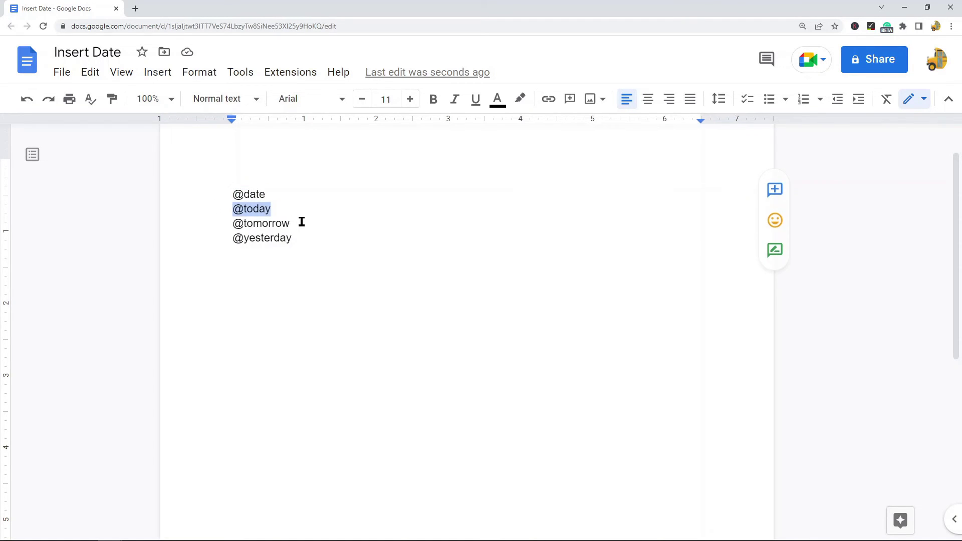
drag(302, 222, 229, 224)
drag(307, 238, 231, 239)
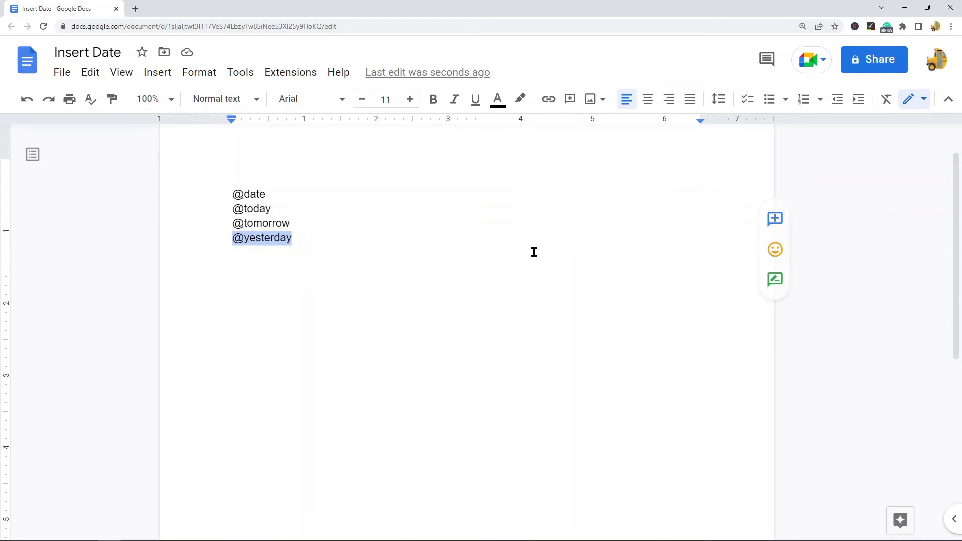
scroll(551, 226, down, 2)
scroll(382, 223, up, 3)
click(370, 239)
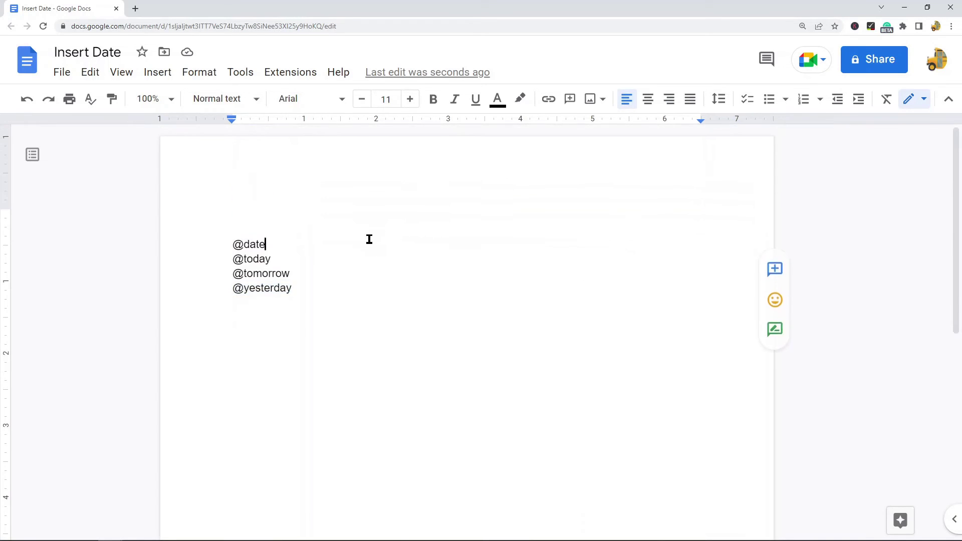
click(378, 288)
key(Return)
click(157, 72)
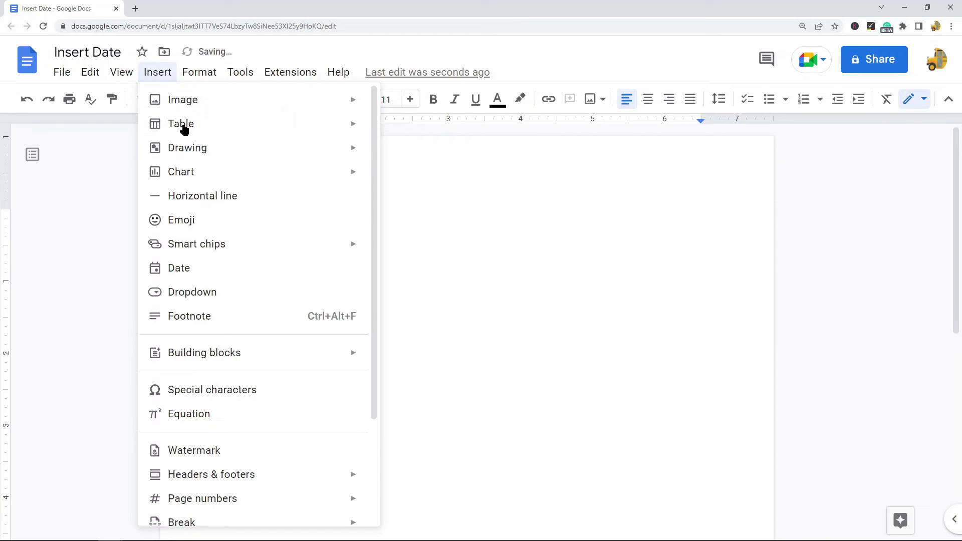
click(226, 265)
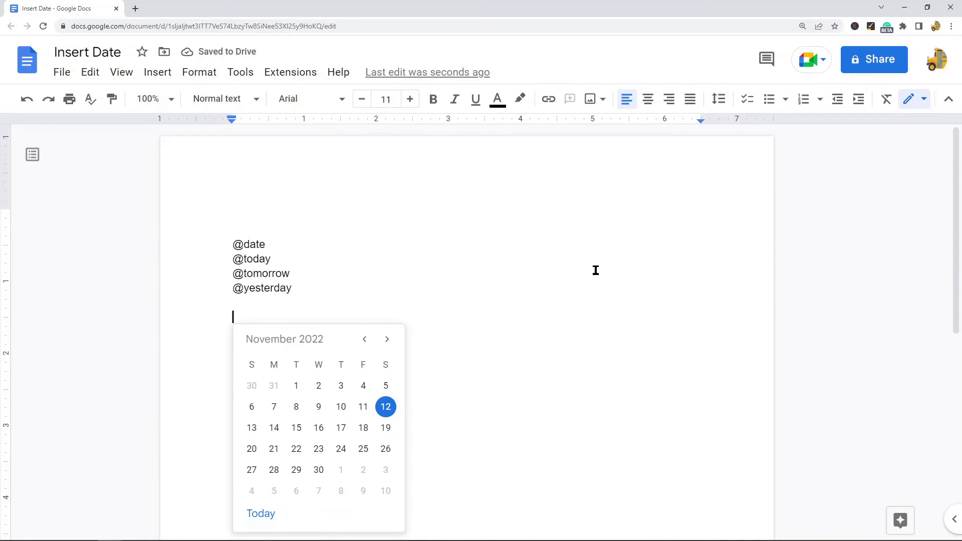
scroll(604, 274, down, 1)
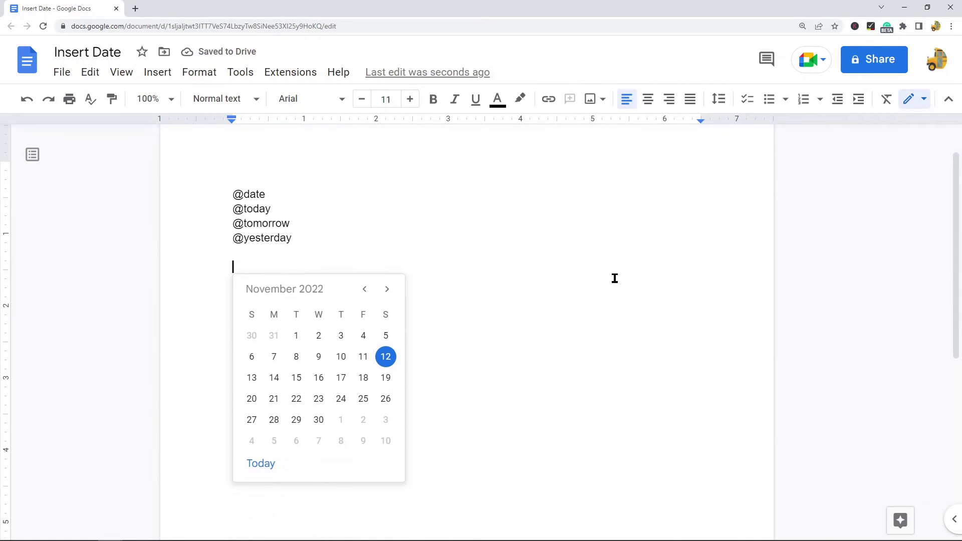
click(261, 463)
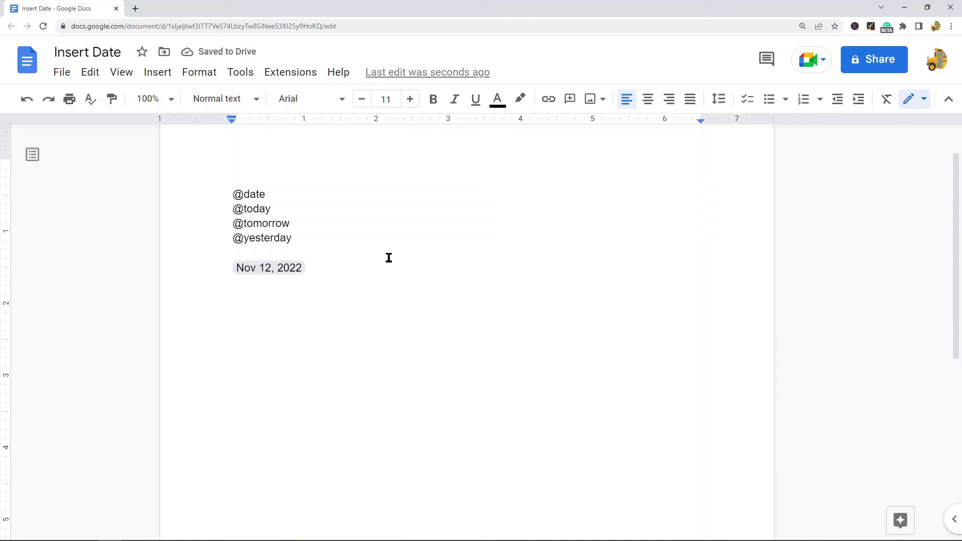
click(273, 271)
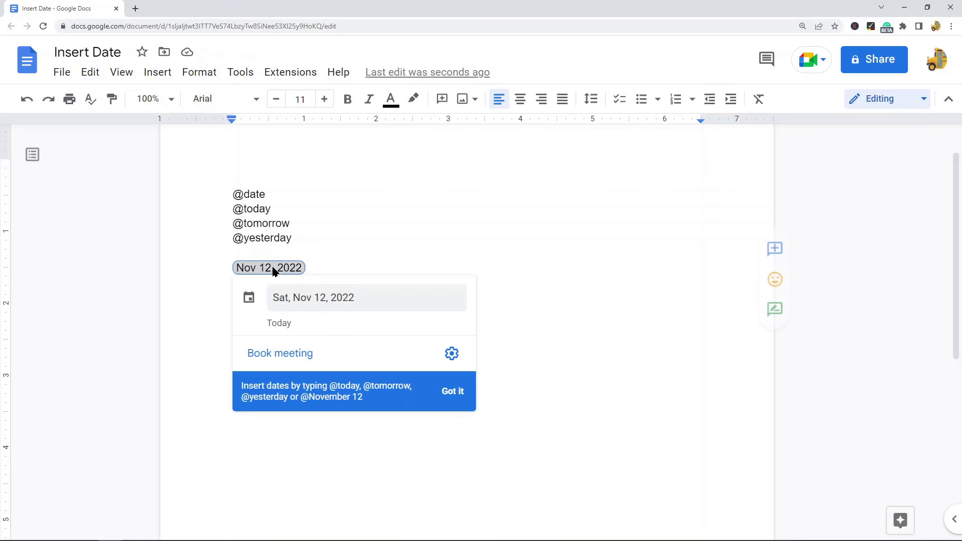
Switch the date chip's format to 2022-11-12, then reopen the format choices
click(452, 355)
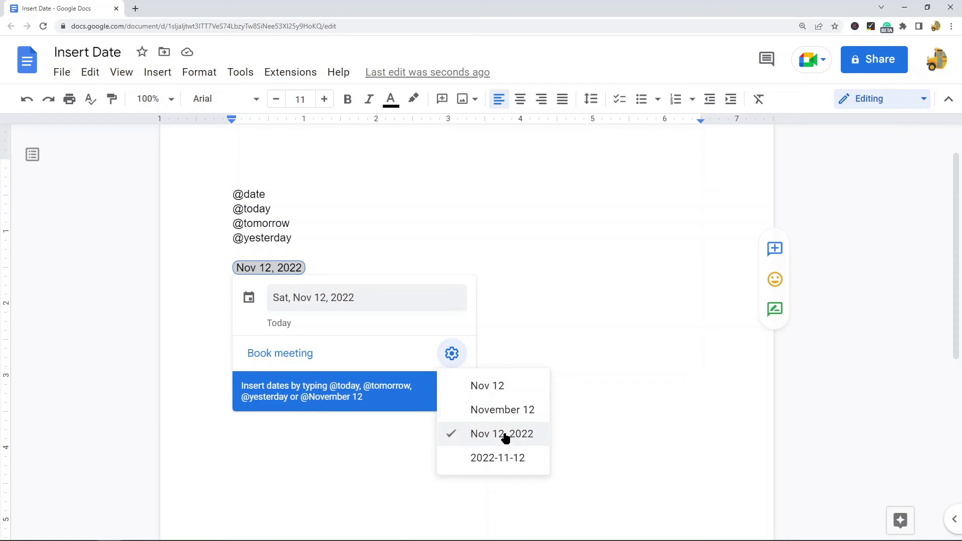
click(515, 457)
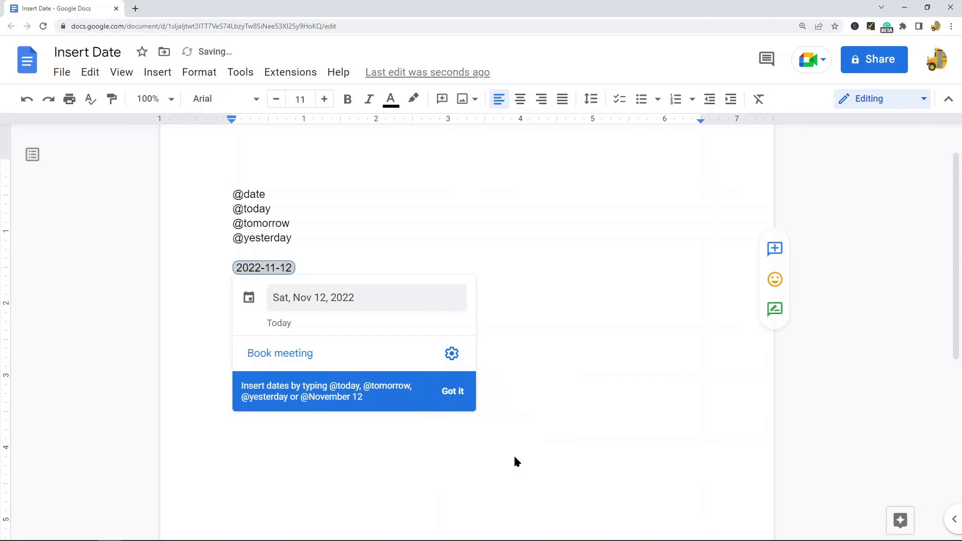
click(451, 355)
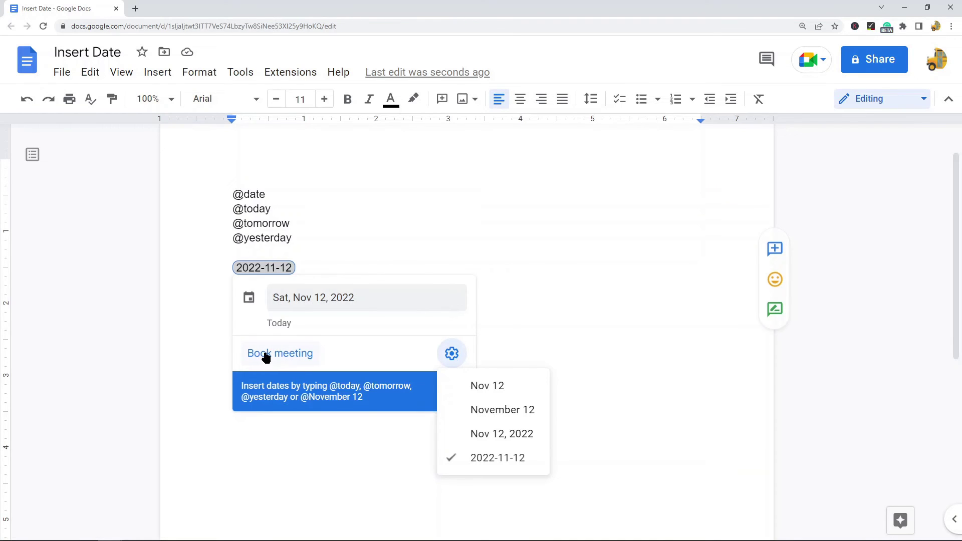
Book a meeting from the chip, opening a 'Meeting - Insert Date' Calendar draft for Nov 12, 2022
click(266, 357)
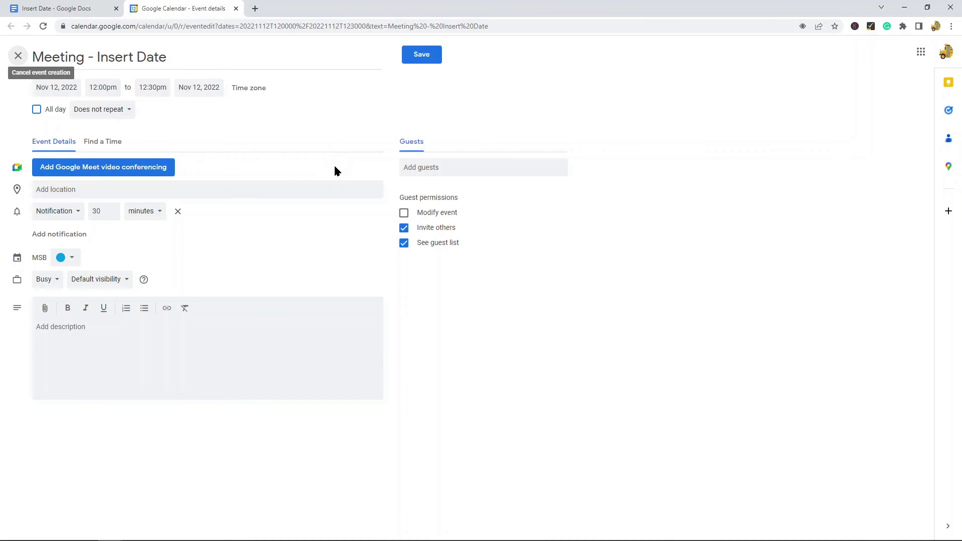
click(56, 9)
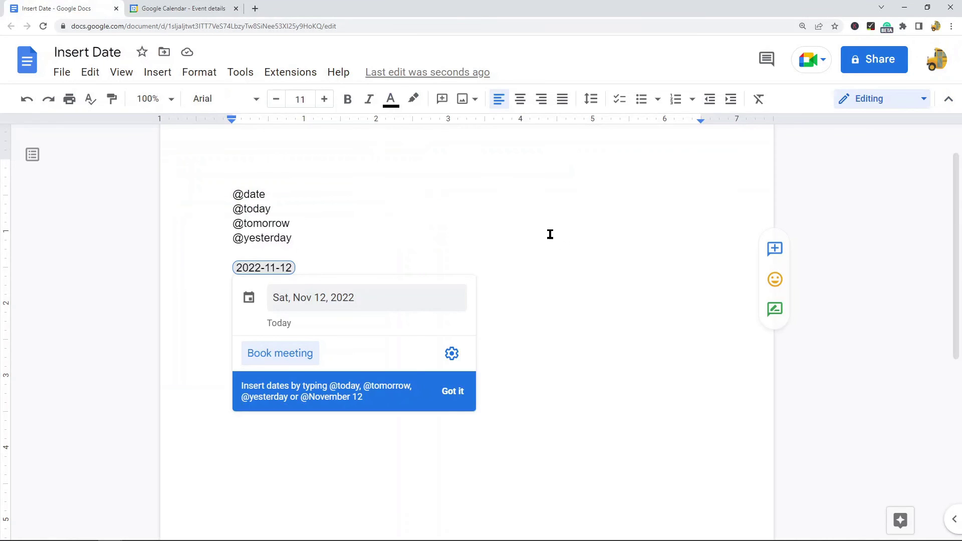